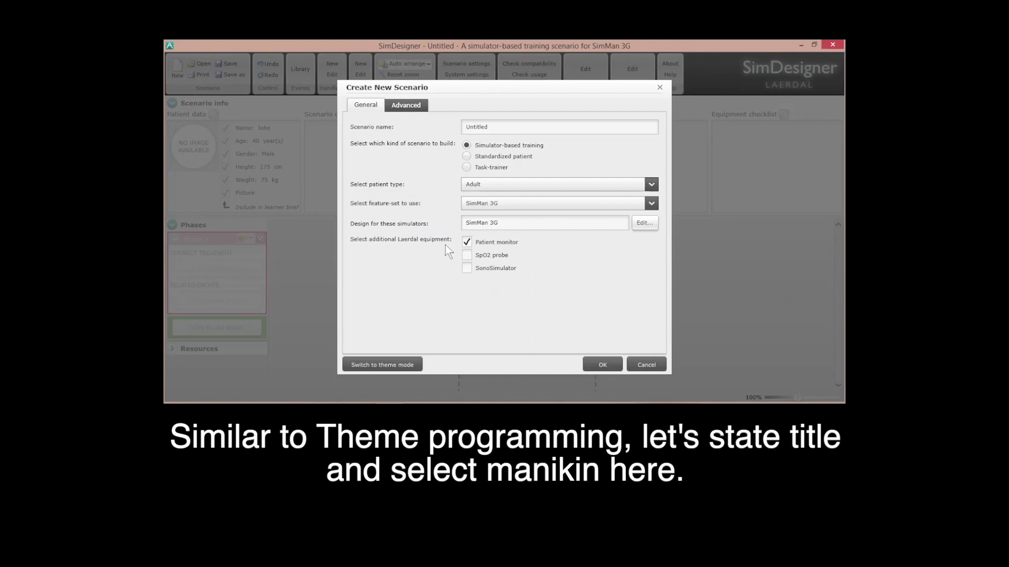
- Name the scenario RSI and load the ICU patient monitor layout file
{"action": "double_click", "coordinate": [499, 126]}
{"action": "type", "text": "RS"}
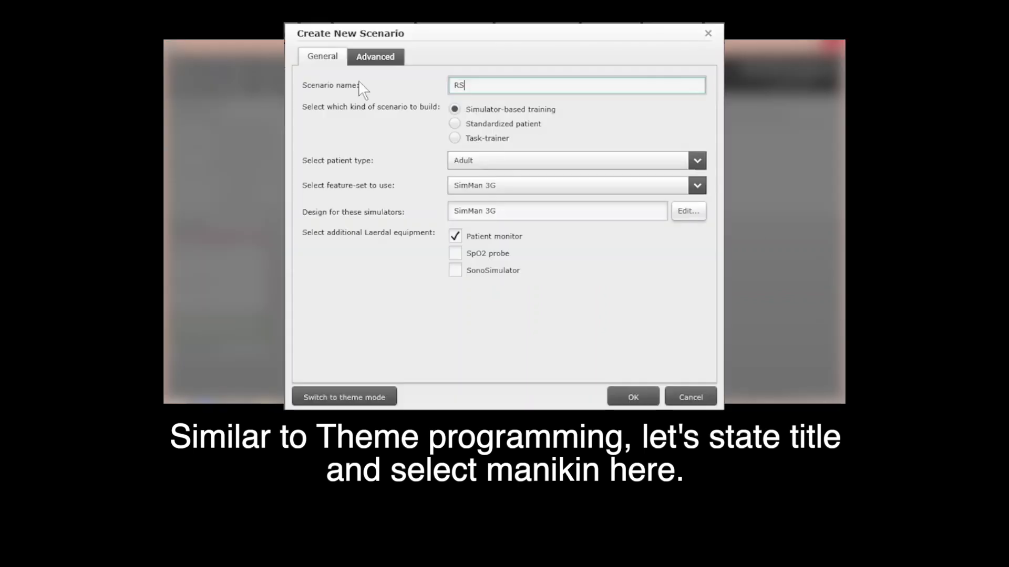
{"action": "type", "text": "I"}
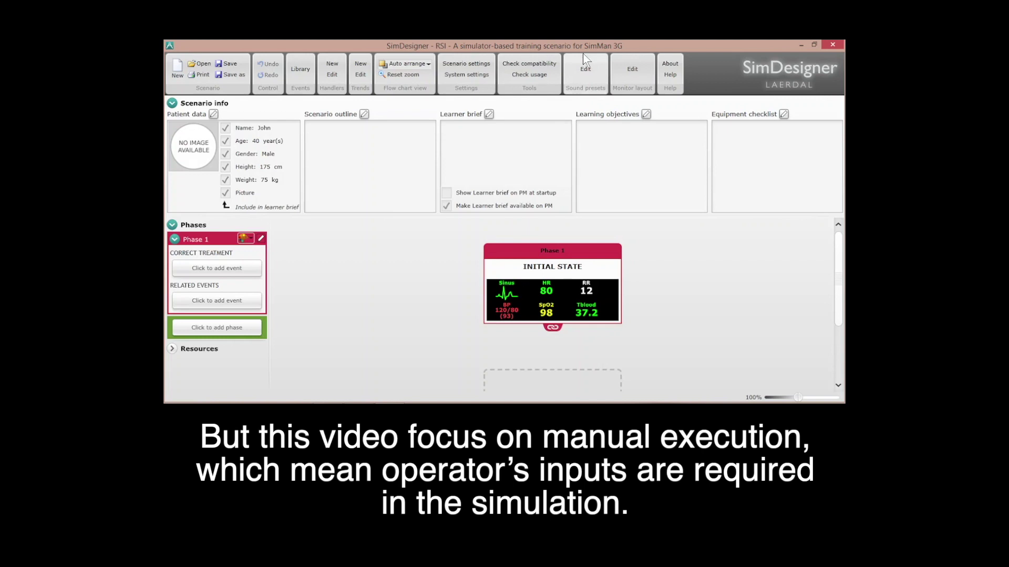
{"action": "left_click", "coordinate": [632, 70]}
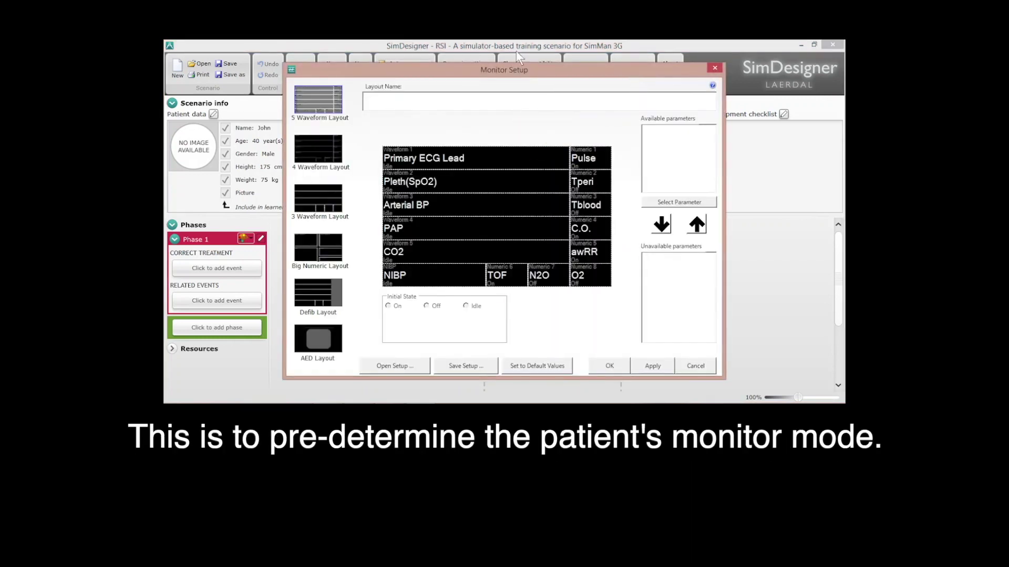
{"action": "left_click", "coordinate": [394, 366]}
{"action": "left_click", "coordinate": [465, 221]}
{"action": "left_click", "coordinate": [553, 309]}
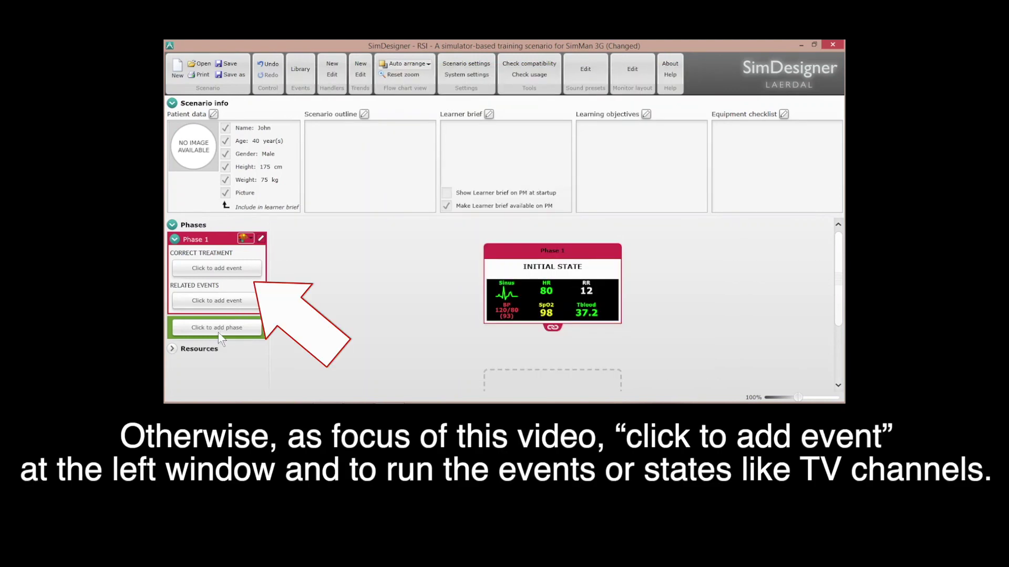
- Add a Baseline Custom event under Correct Treatment and open the Phase 1 details
{"action": "left_click", "coordinate": [235, 269]}
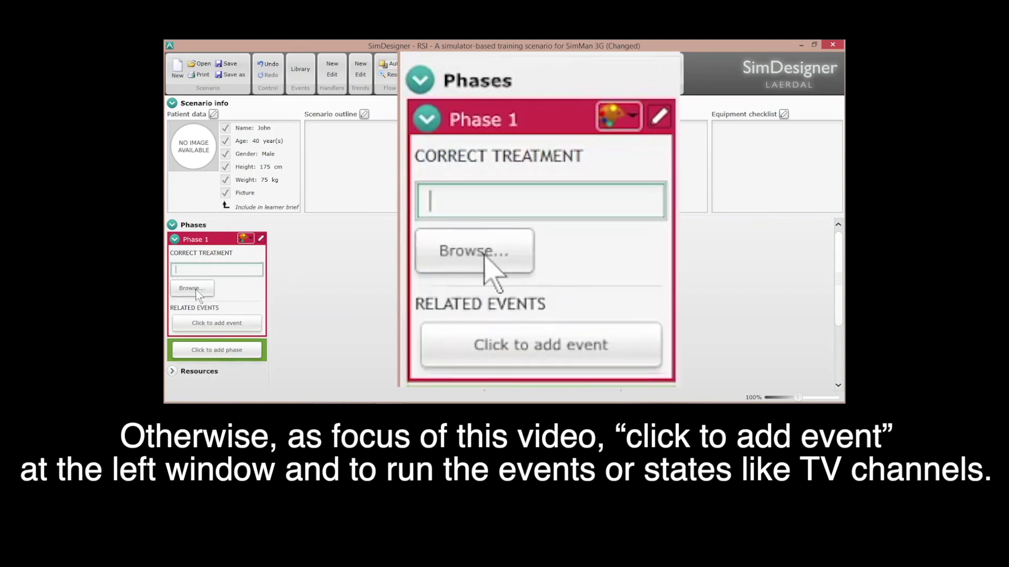
{"action": "type", "text": "Base"}
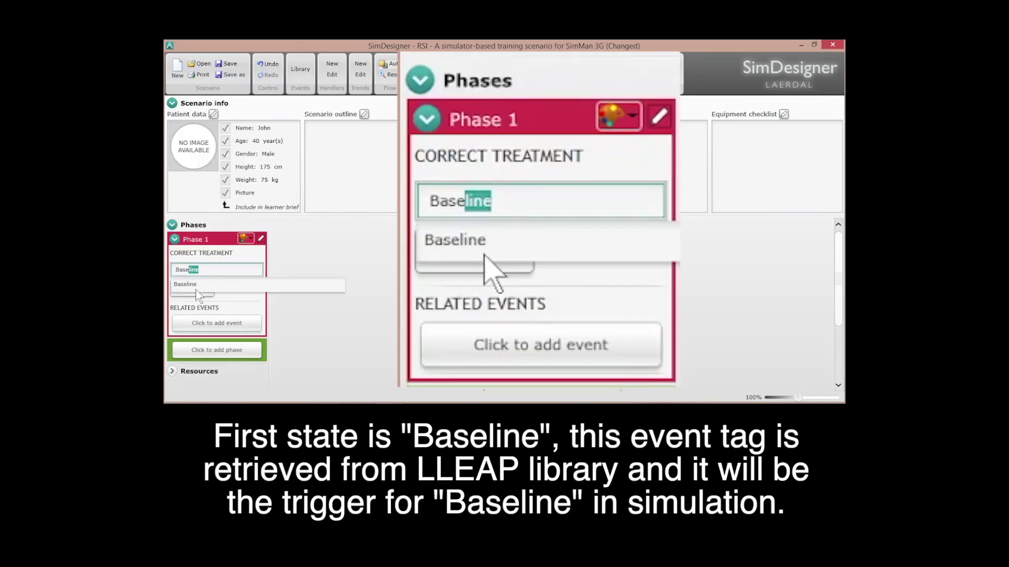
{"action": "type", "text": "line"}
{"action": "left_click", "coordinate": [195, 287]}
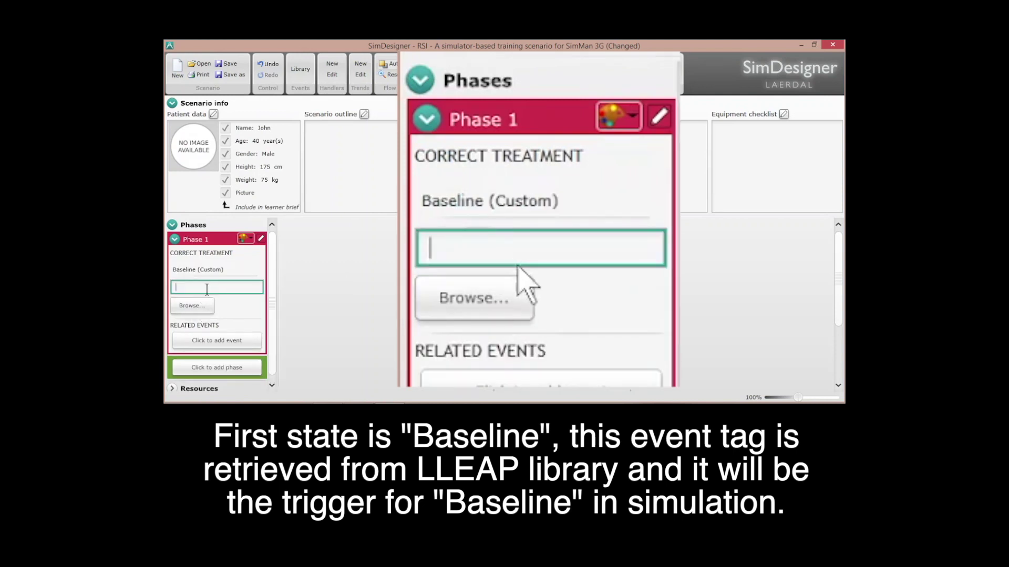
{"action": "left_click", "coordinate": [202, 274]}
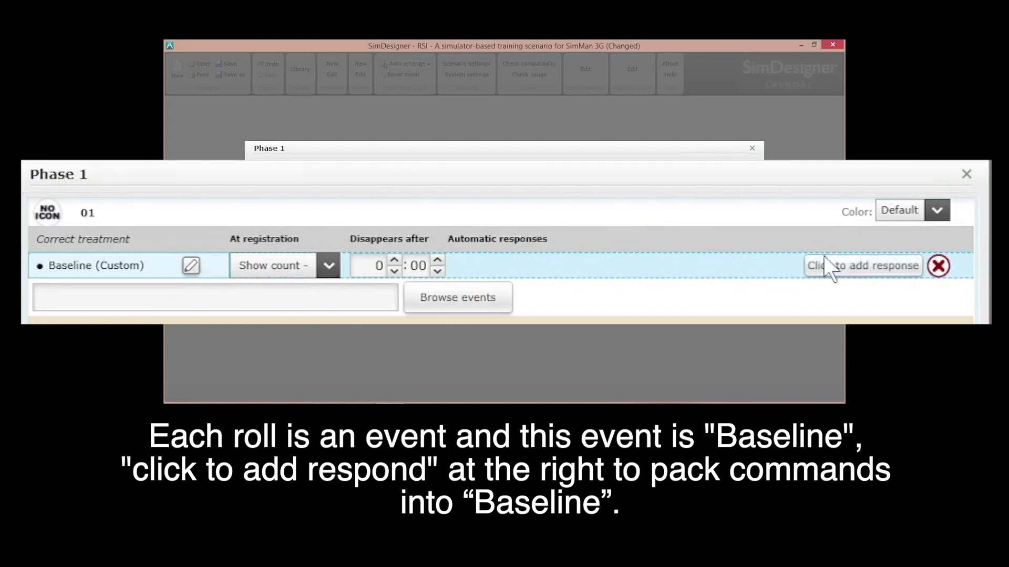
- Add a Baseline response with sinus rhythm, HR 80 and RR 12
{"action": "left_click", "coordinate": [839, 258]}
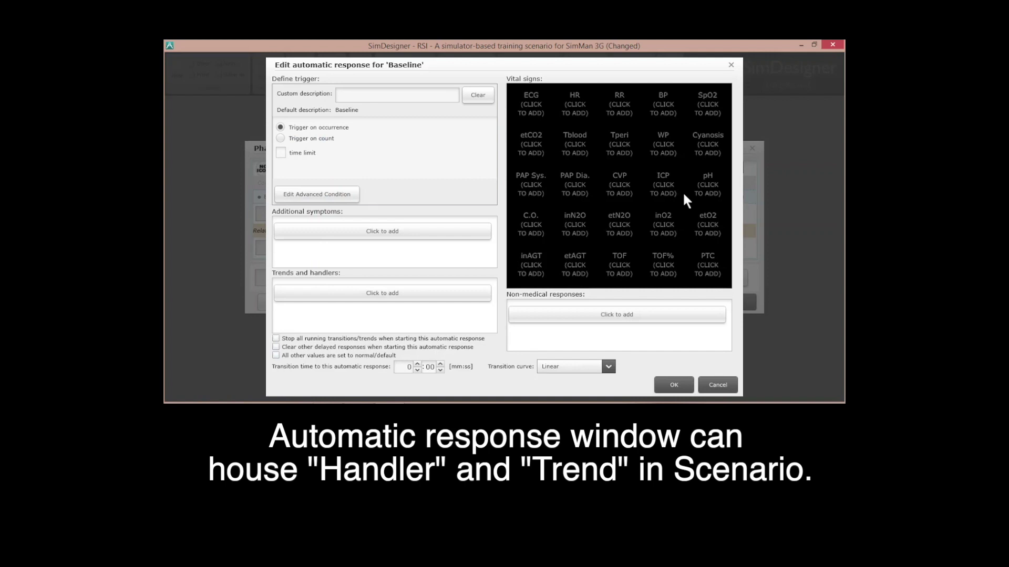
{"action": "left_click", "coordinate": [528, 96]}
{"action": "left_click", "coordinate": [635, 336]}
{"action": "left_click", "coordinate": [575, 103]}
{"action": "left_click", "coordinate": [558, 271]}
{"action": "left_click", "coordinate": [619, 105]}
{"action": "left_click", "coordinate": [563, 270]}
- Set BP 120/80 and SpO2 98, and describe the response as Orientation
{"action": "left_click", "coordinate": [663, 105]}
{"action": "left_click", "coordinate": [566, 361]}
{"action": "left_click", "coordinate": [708, 105]}
{"action": "left_click", "coordinate": [553, 271]}
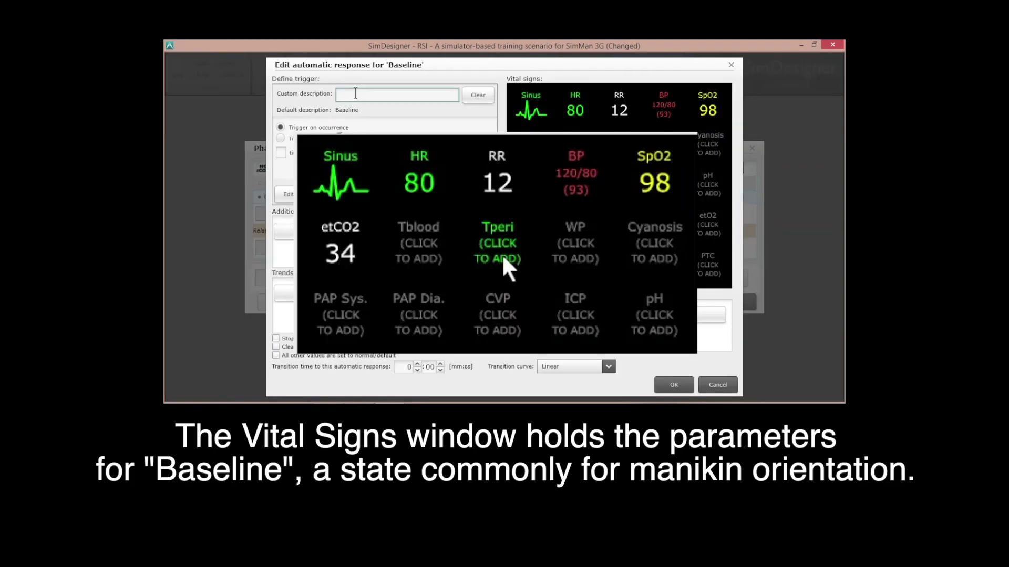
{"action": "type", "text": "Orientation"}
{"action": "left_click", "coordinate": [534, 146]}
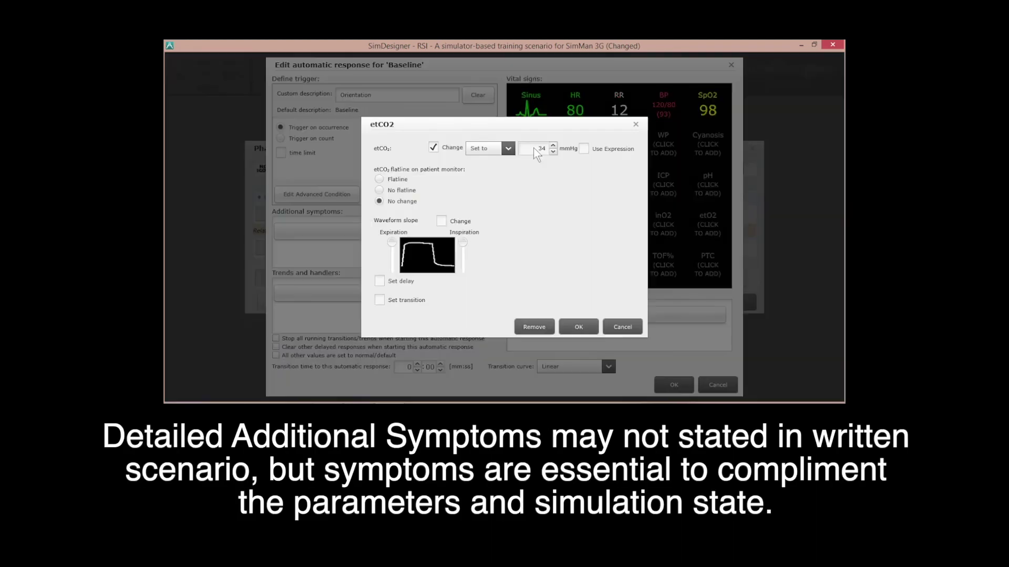
- Set etCO2 to 34 and add Eyelid status, Eye blink rate and Left lung sound preset symptoms
{"action": "left_click", "coordinate": [578, 327]}
{"action": "left_click", "coordinate": [399, 231]}
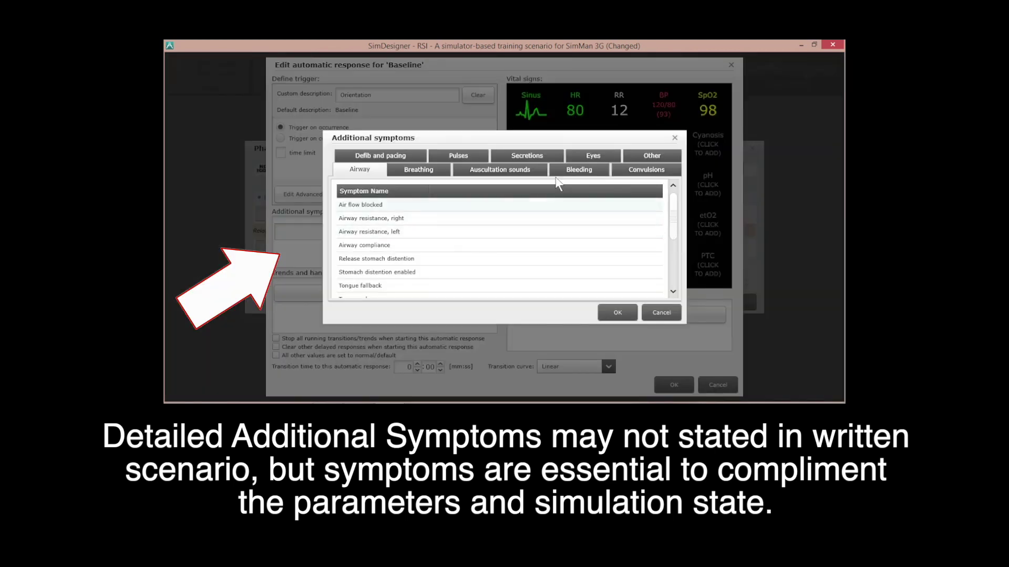
{"action": "left_click", "coordinate": [436, 245], "text": "ctrl"}
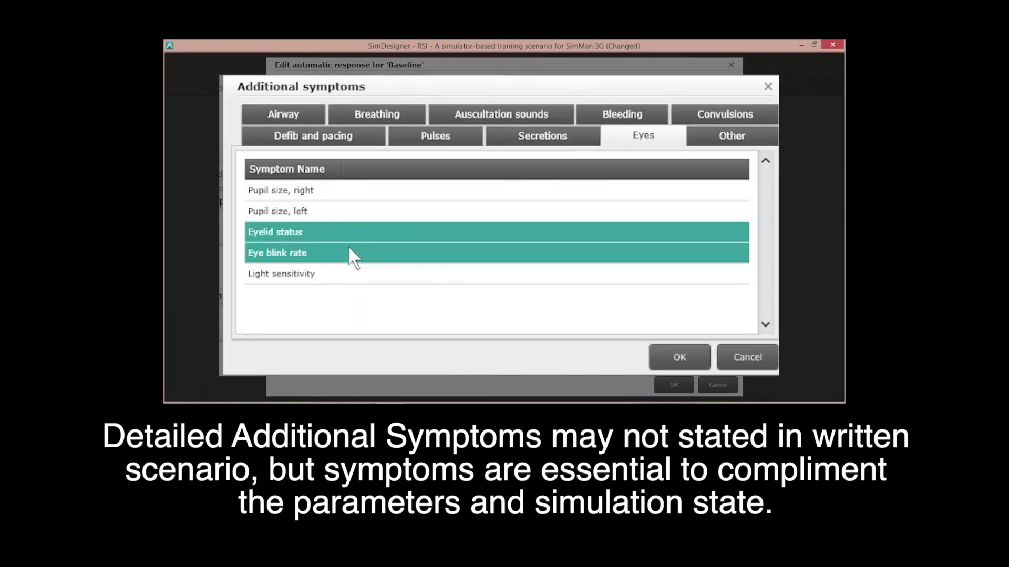
{"action": "left_click", "coordinate": [421, 113]}
{"action": "left_click", "coordinate": [531, 137]}
{"action": "scroll", "coordinate": [500, 244], "scroll_direction": "down", "scroll_amount": 3}
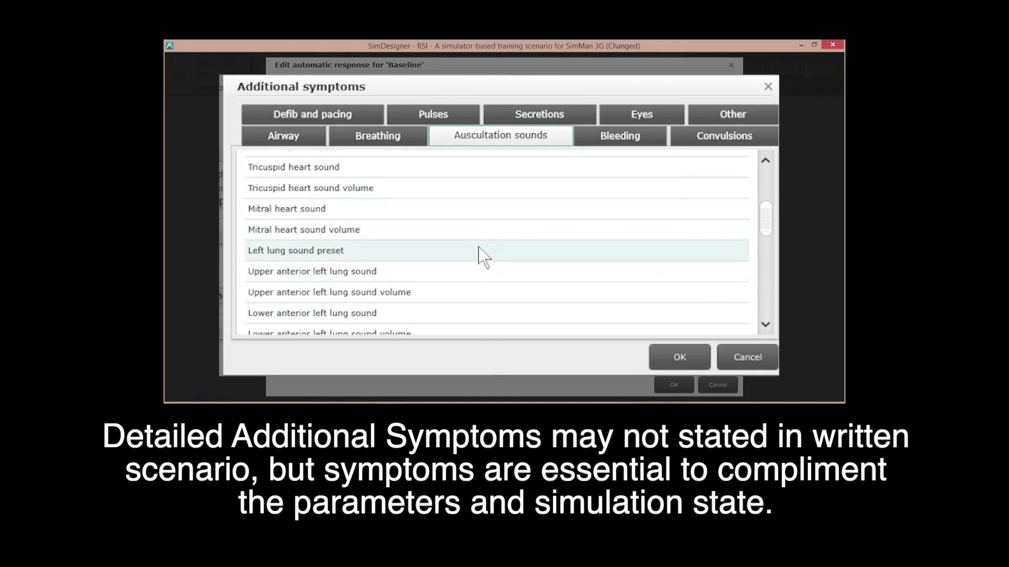
{"action": "left_click", "coordinate": [492, 256], "text": "shift"}
{"action": "left_click", "coordinate": [492, 256]}
{"action": "scroll", "coordinate": [487, 294], "scroll_direction": "down", "scroll_amount": 1}
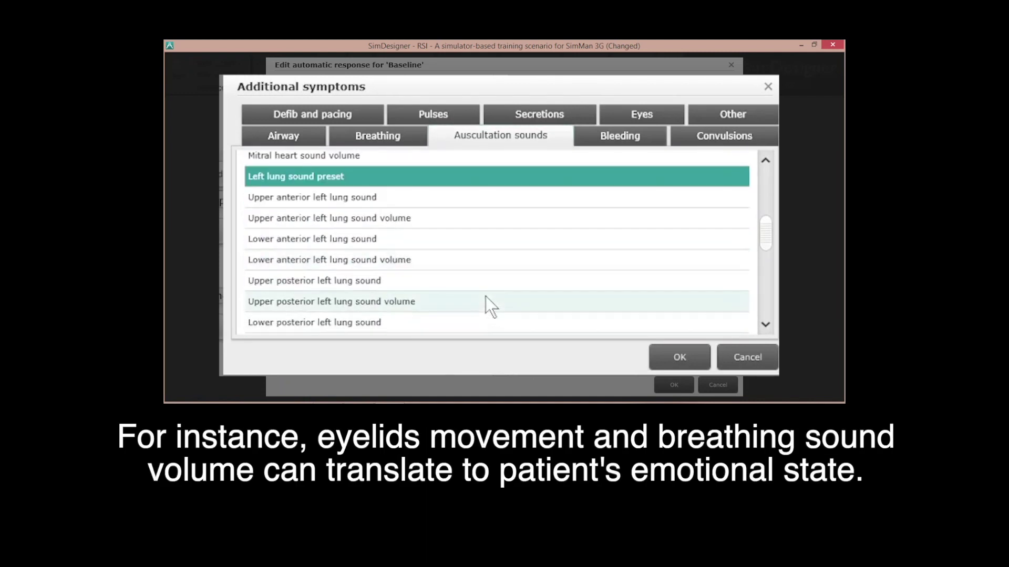
- Add the left and right lung volume rows and Right lung sound preset to the symptoms
{"action": "left_click", "coordinate": [476, 219]}
{"action": "left_click", "coordinate": [470, 178]}
{"action": "left_click", "coordinate": [471, 218], "text": "ctrl"}
{"action": "left_click", "coordinate": [472, 260], "text": "ctrl"}
{"action": "scroll", "coordinate": [620, 269], "scroll_direction": "down", "scroll_amount": 3}
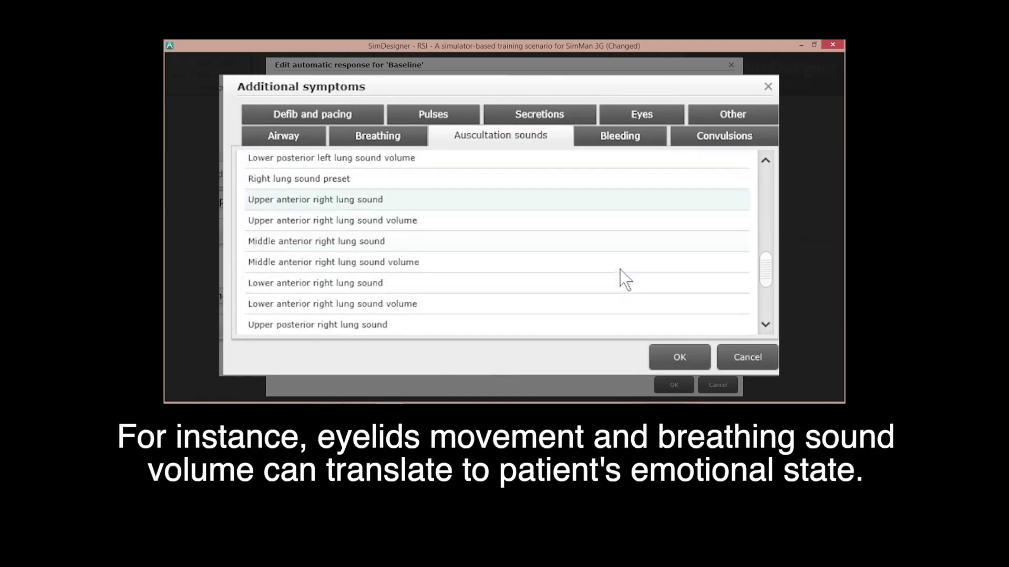
{"action": "left_click", "coordinate": [525, 178], "text": "ctrl"}
{"action": "left_click", "coordinate": [510, 220], "text": "ctrl"}
{"action": "left_click", "coordinate": [520, 262], "text": "ctrl"}
{"action": "left_click", "coordinate": [531, 303], "text": "ctrl"}
{"action": "scroll", "coordinate": [525, 212], "scroll_direction": "down", "scroll_amount": 3}
{"action": "left_click", "coordinate": [615, 311]}
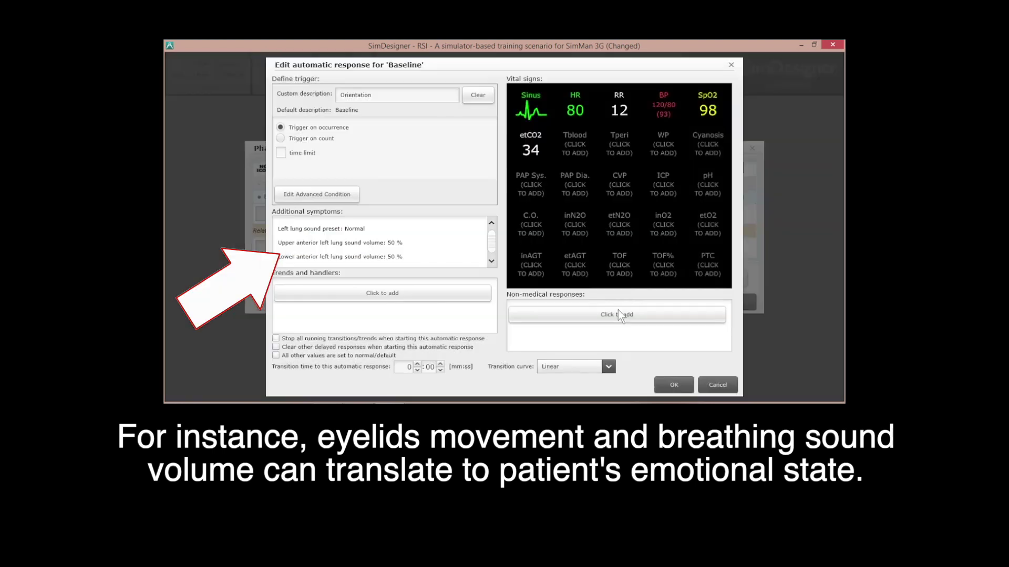
- Save the Baseline response and add the Recovery 1 library event
{"action": "left_click", "coordinate": [674, 385]}
{"action": "left_click", "coordinate": [436, 256]}
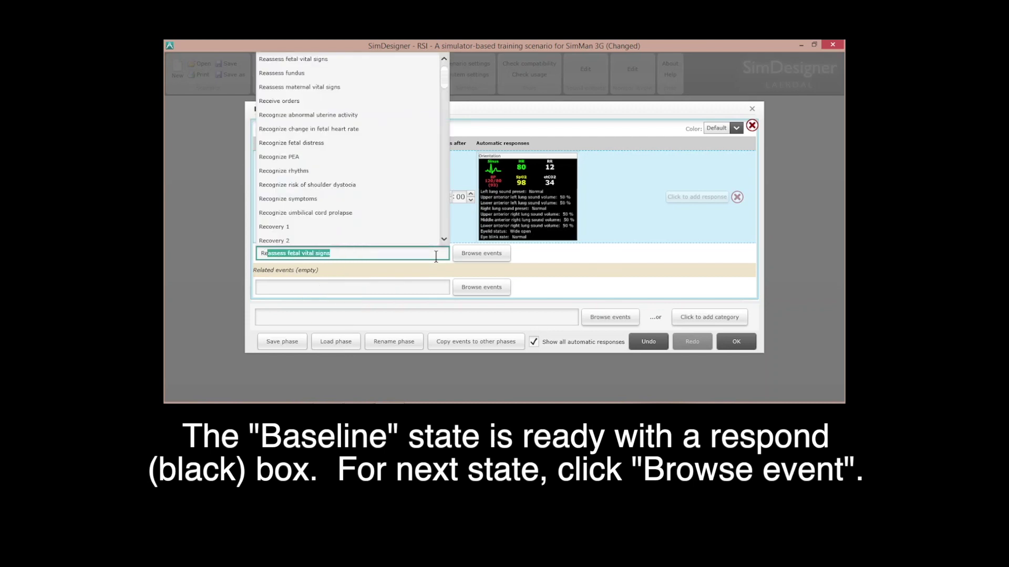
{"action": "left_click", "coordinate": [310, 233]}
- Give Recovery 1 the alias 'Pre-oxygenarion'
{"action": "left_click", "coordinate": [348, 244]}
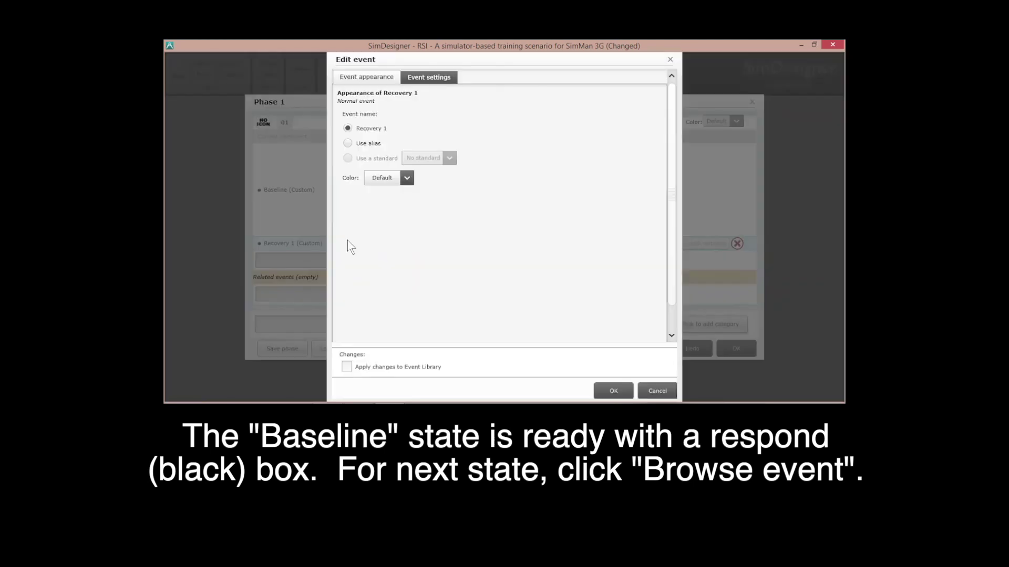
{"action": "left_click", "coordinate": [347, 143]}
{"action": "left_click", "coordinate": [397, 143]}
{"action": "type", "text": "Pre-xy"}
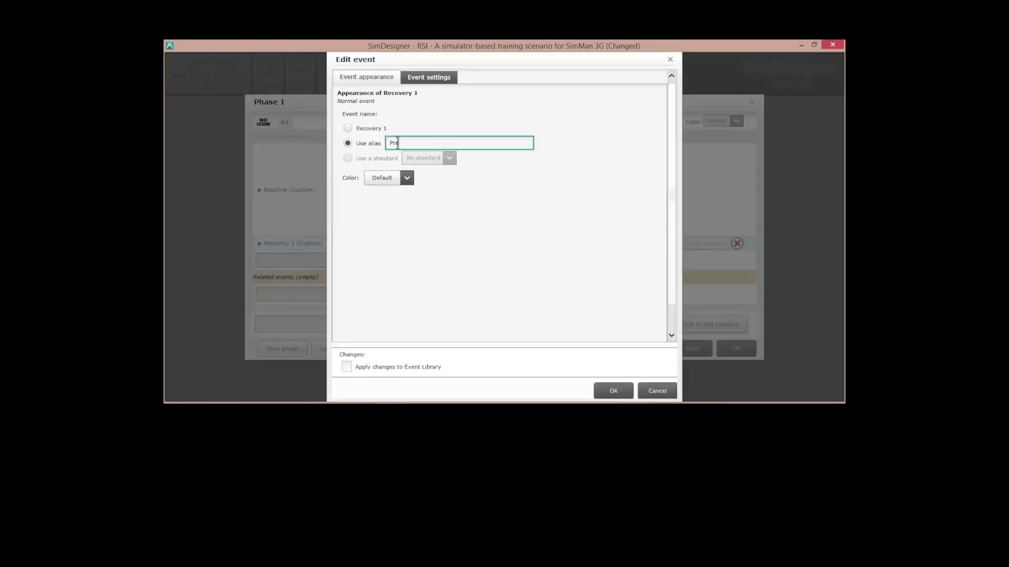
{"action": "key", "text": "BackSpace"}
{"action": "key", "text": "BackSpace"}
{"action": "type", "text": "oxygenarion"}
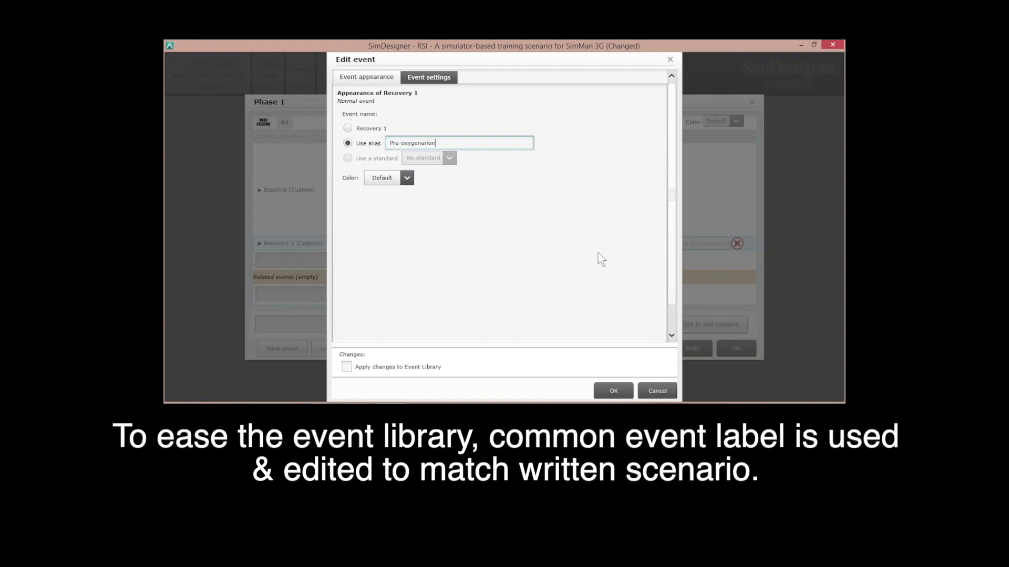
{"action": "left_click", "coordinate": [611, 391]}
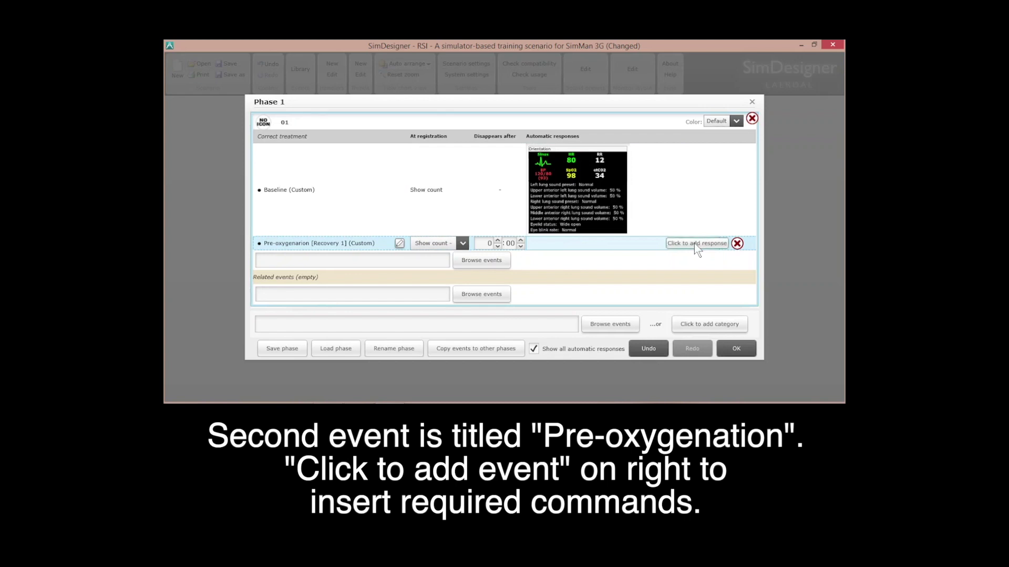
- Add a Pre-oxygenarion response with sinus rhythm, SpO2 100 and upper anterior lung volumes at 80%
{"action": "left_click", "coordinate": [695, 244]}
{"action": "left_click", "coordinate": [530, 100]}
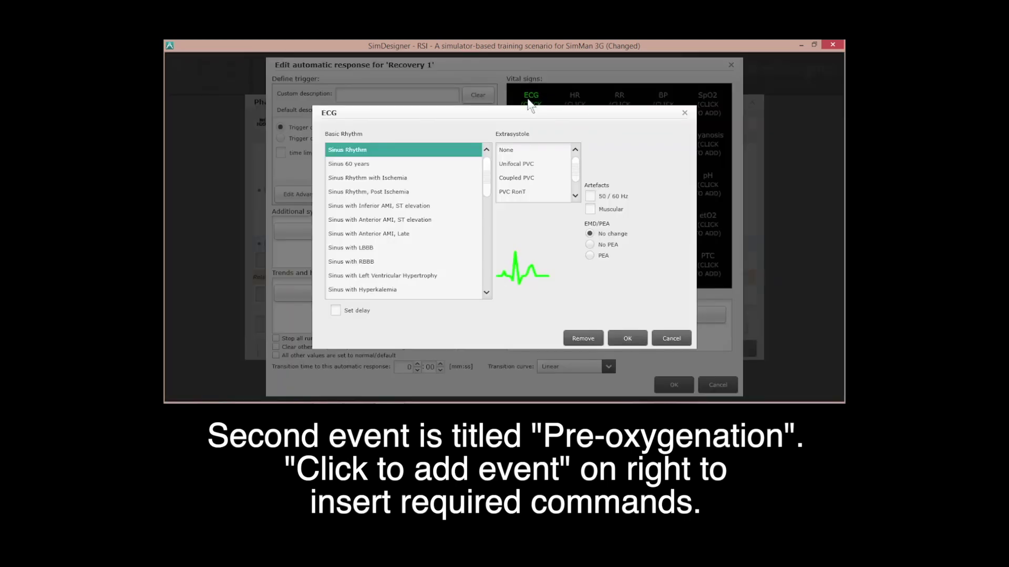
{"action": "left_click", "coordinate": [627, 338]}
{"action": "left_click", "coordinate": [574, 105]}
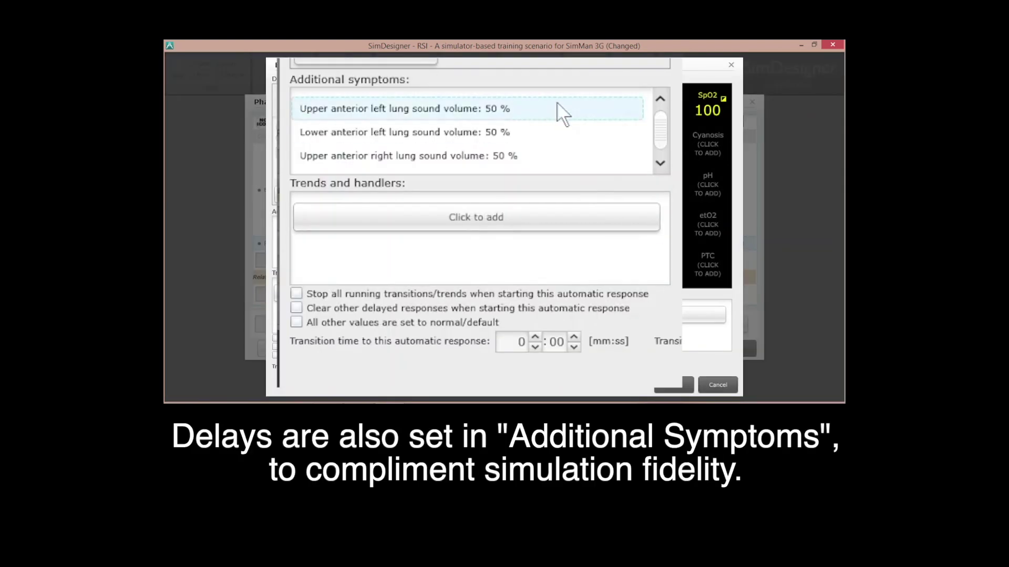
{"action": "scroll", "coordinate": [651, 115], "scroll_direction": "down", "scroll_amount": 3}
{"action": "scroll", "coordinate": [658, 105], "scroll_direction": "up", "scroll_amount": 3}
{"action": "left_click", "coordinate": [499, 110]}
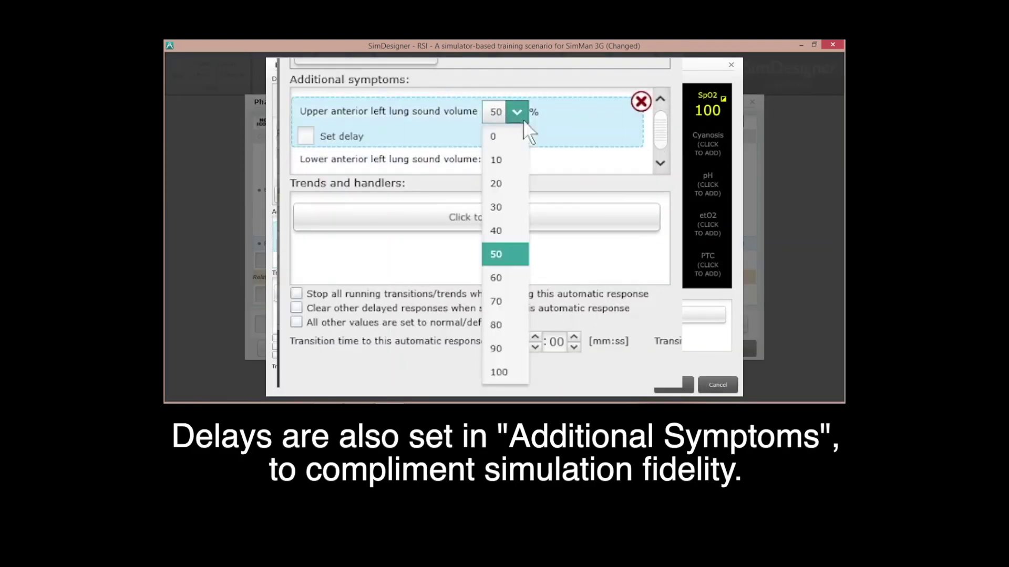
{"action": "left_click", "coordinate": [496, 324]}
{"action": "left_click", "coordinate": [507, 157]}
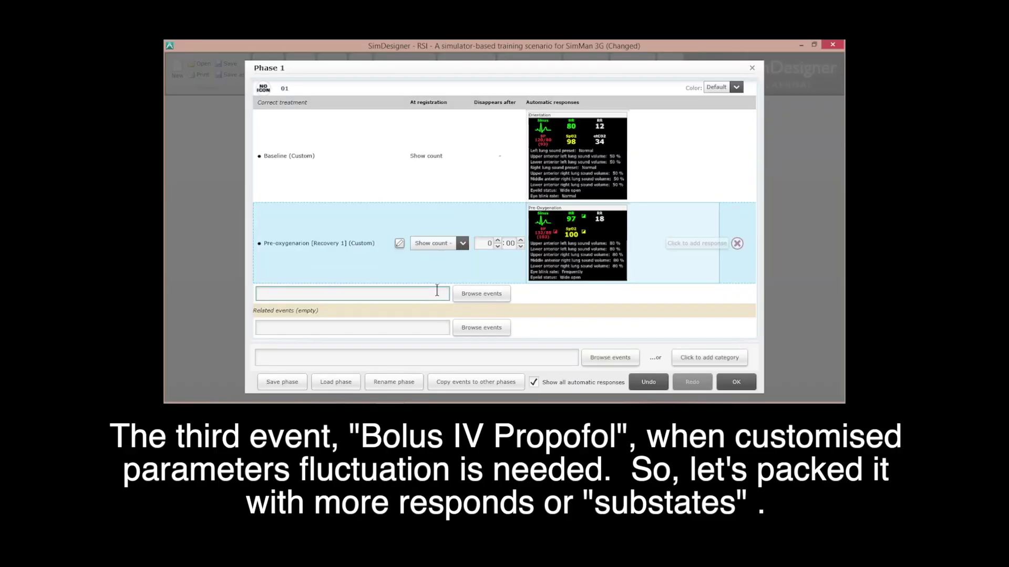
- Search 'dete' and add the Deteriorate 1 event to Phase 1
{"action": "left_click", "coordinate": [436, 290]}
{"action": "type", "text": "dete"}
{"action": "left_click", "coordinate": [363, 311]}
{"action": "left_click", "coordinate": [354, 288]}
- Alias the event 'Bolus IV Propofol' and begin adding its automatic response
{"action": "left_click", "coordinate": [368, 143]}
{"action": "left_click", "coordinate": [414, 142]}
{"action": "type", "text": "IV P"}
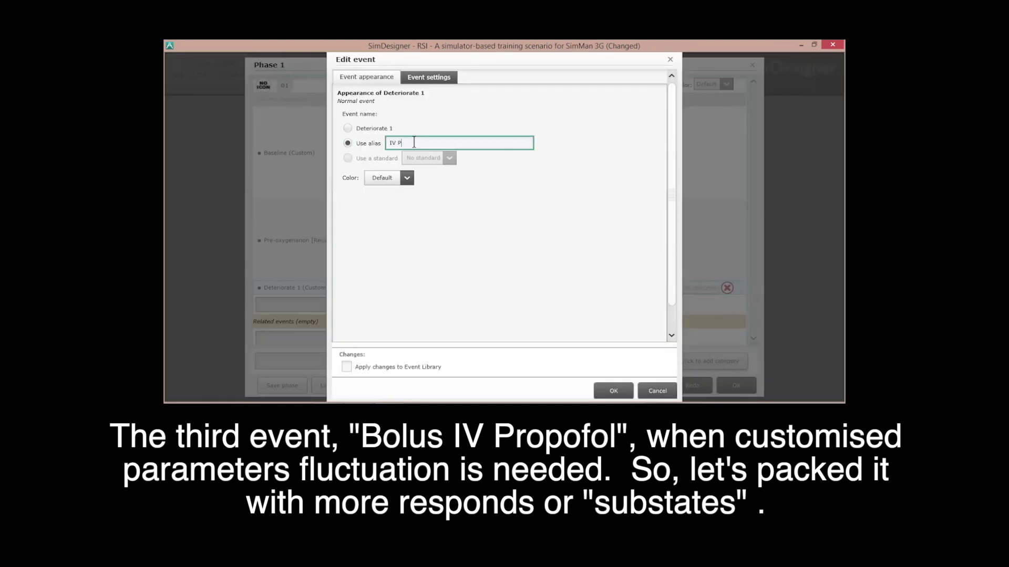
{"action": "type", "text": "ropofol"}
{"action": "left_click", "coordinate": [390, 143]}
{"action": "type", "text": "Bolus"}
{"action": "left_click", "coordinate": [617, 389]}
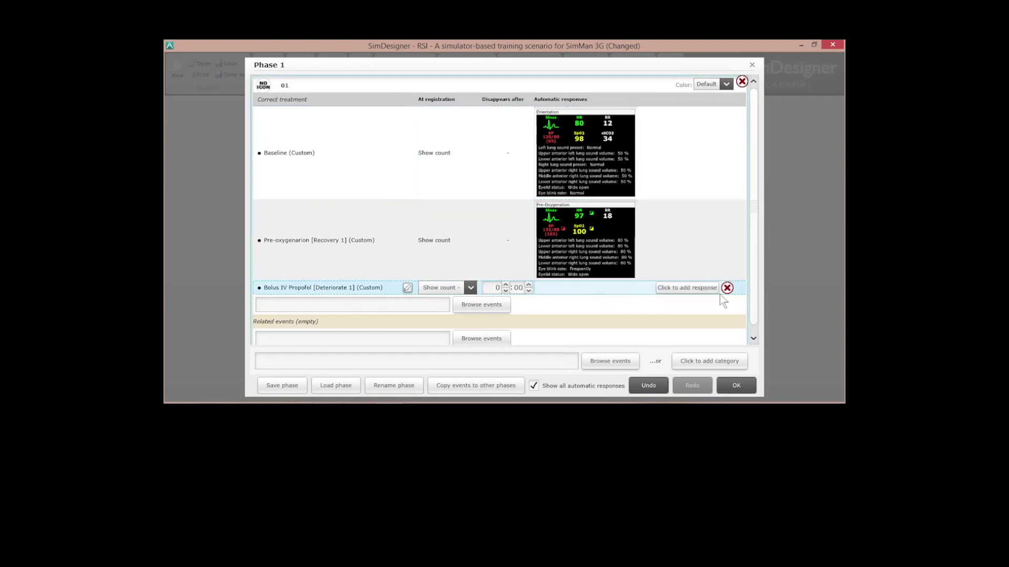
{"action": "left_click", "coordinate": [688, 289]}
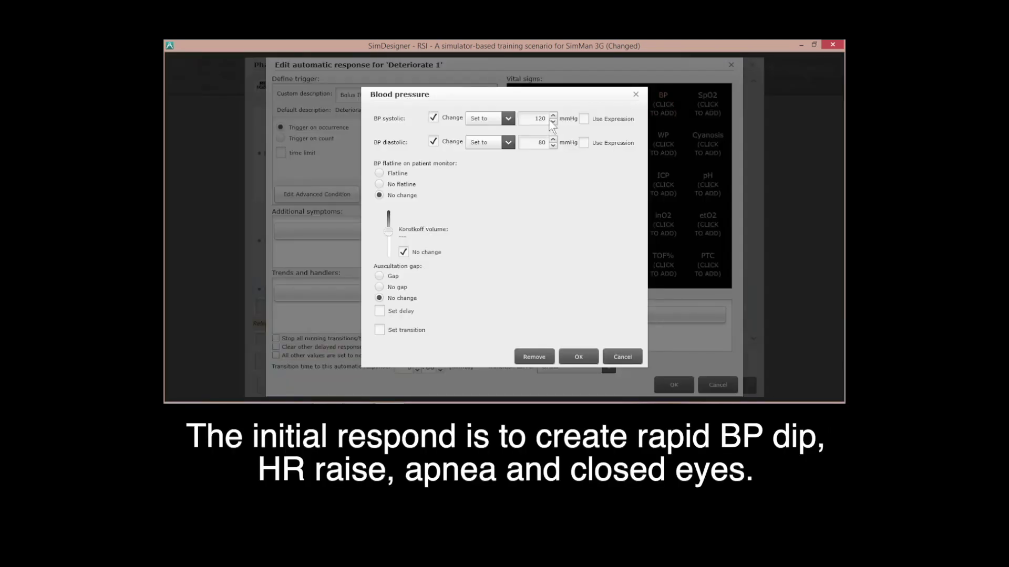
- Set blood pressure to 103/62 with a gradual transition
{"action": "double_click", "coordinate": [540, 118]}
{"action": "type", "text": "103"}
{"action": "key", "text": "Tab"}
{"action": "type", "text": "62"}
{"action": "left_click", "coordinate": [380, 330]}
{"action": "left_click", "coordinate": [577, 373]}
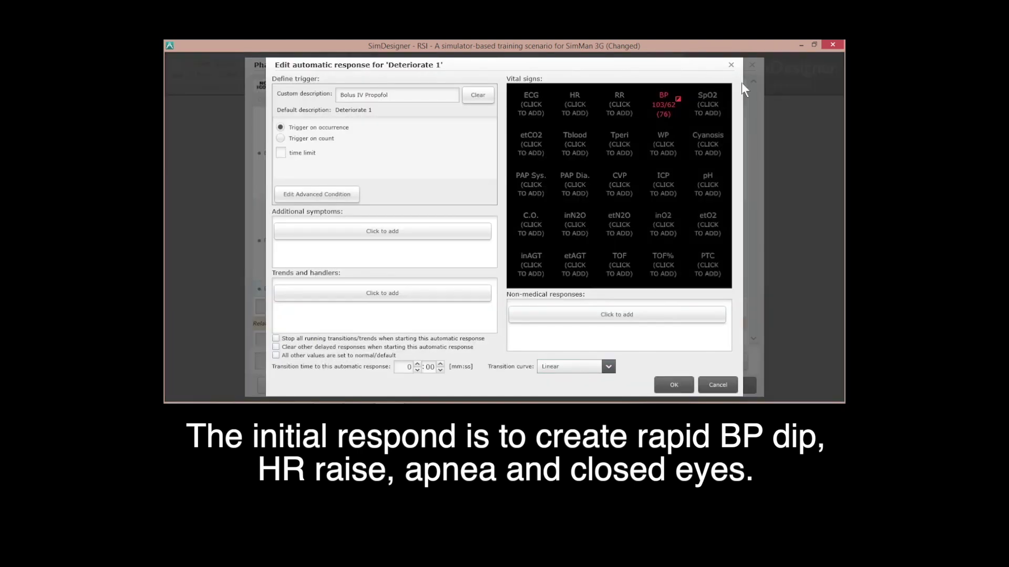
- Set respiratory rate to 0 and heart rate to 108 with a gradual transition
{"action": "left_click", "coordinate": [620, 107]}
{"action": "type", "text": "0"}
{"action": "key", "text": "Return"}
{"action": "left_click", "coordinate": [576, 104]}
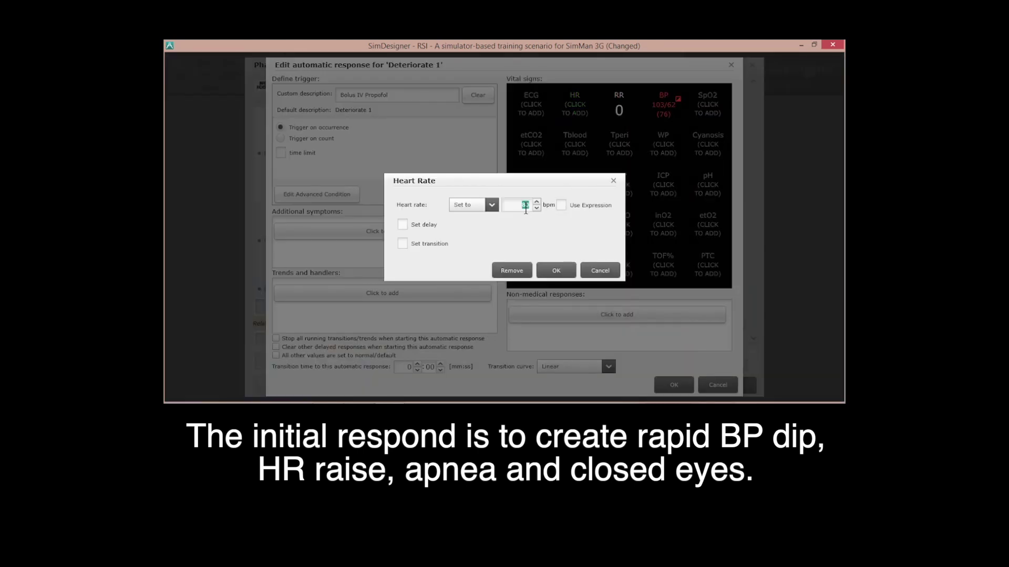
{"action": "type", "text": "108"}
{"action": "left_click", "coordinate": [402, 243]}
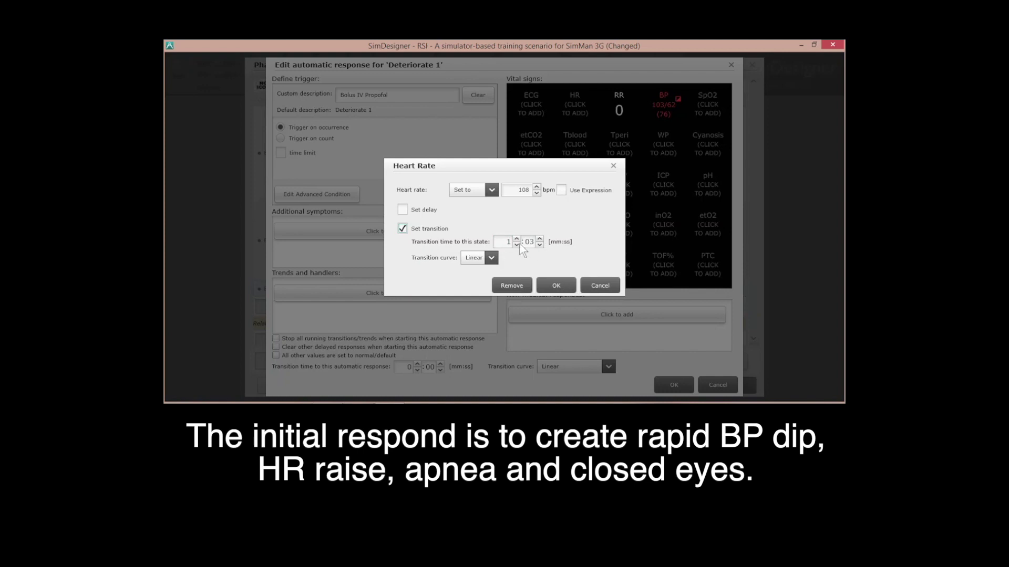
{"action": "left_click", "coordinate": [556, 285]}
- Add lung sound volume symptoms and save the first Bolus IV Propofol response
{"action": "left_click", "coordinate": [373, 231]}
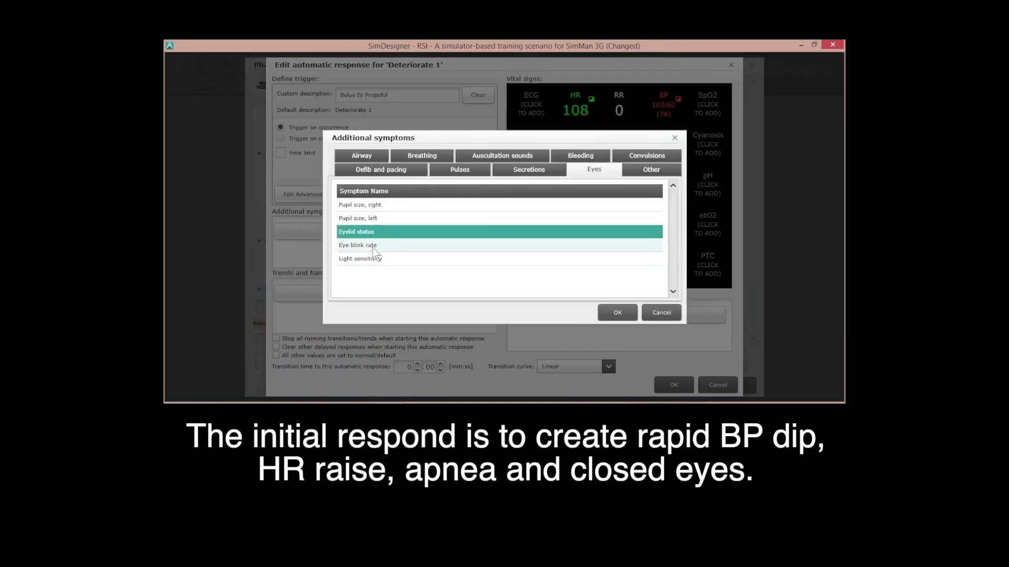
{"action": "left_click", "coordinate": [502, 155]}
{"action": "left_click", "coordinate": [486, 252]}
{"action": "scroll", "coordinate": [494, 258], "scroll_direction": "down", "scroll_amount": 2}
{"action": "left_click", "coordinate": [499, 260]}
{"action": "left_click", "coordinate": [468, 272]}
{"action": "left_click", "coordinate": [617, 313]}
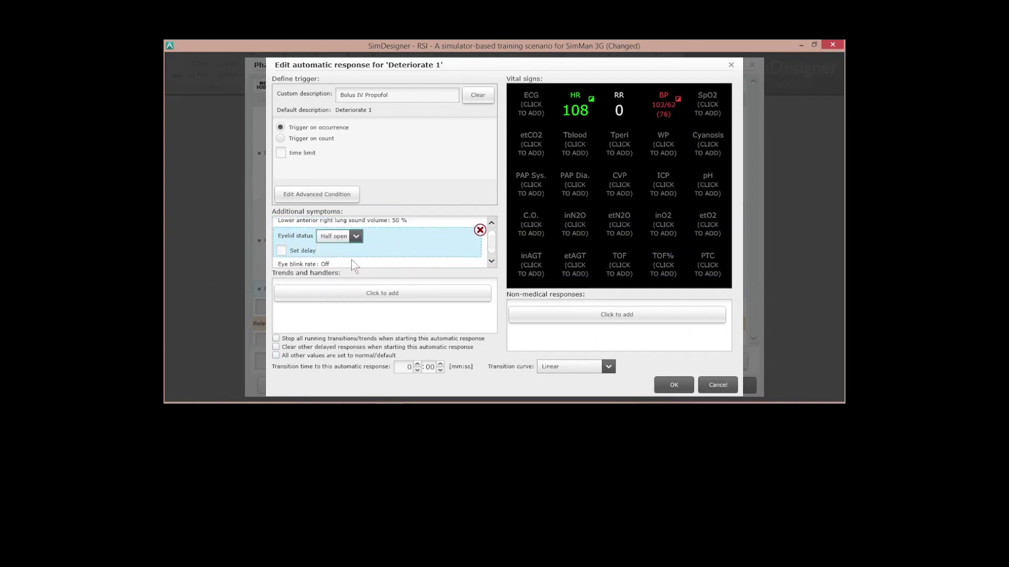
{"action": "scroll", "coordinate": [495, 251], "scroll_direction": "down", "scroll_amount": 3}
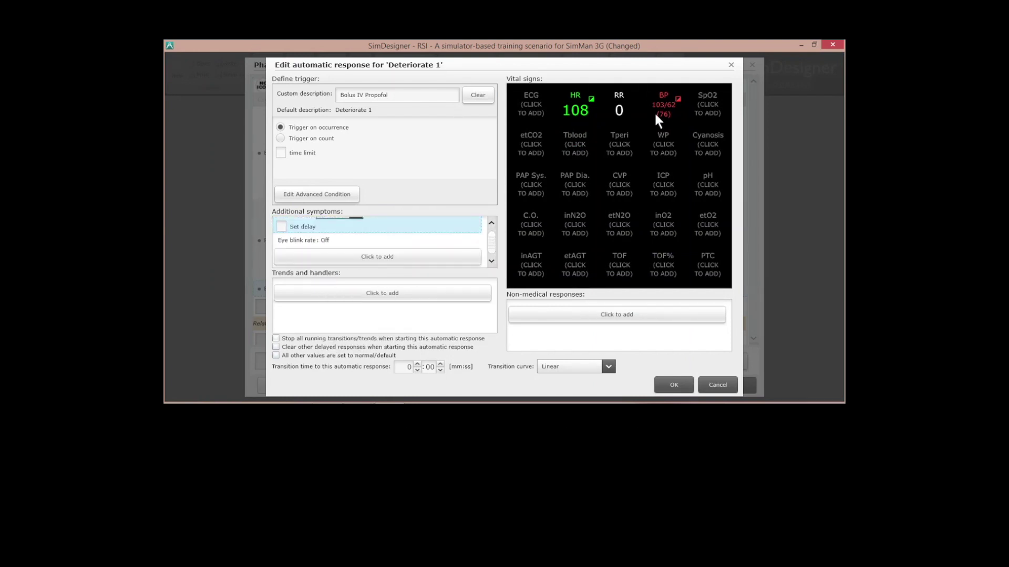
{"action": "left_click", "coordinate": [673, 384]}
{"action": "scroll", "coordinate": [415, 230], "scroll_direction": "down", "scroll_amount": 2}
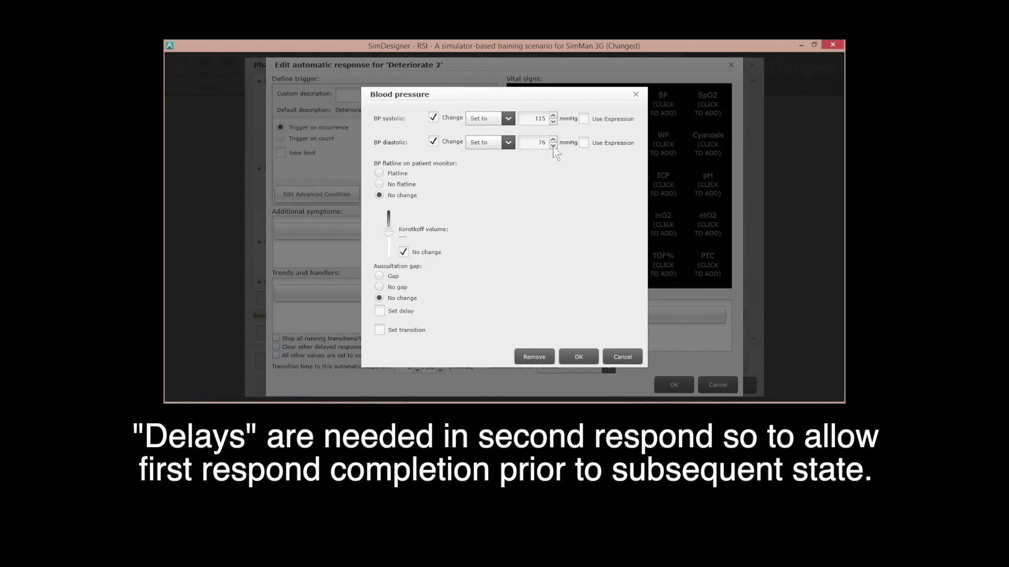
- Set blood pressure to 115/72 with a 12-second Linear transition
{"action": "left_click", "coordinate": [552, 146]}
{"action": "left_click", "coordinate": [379, 330]}
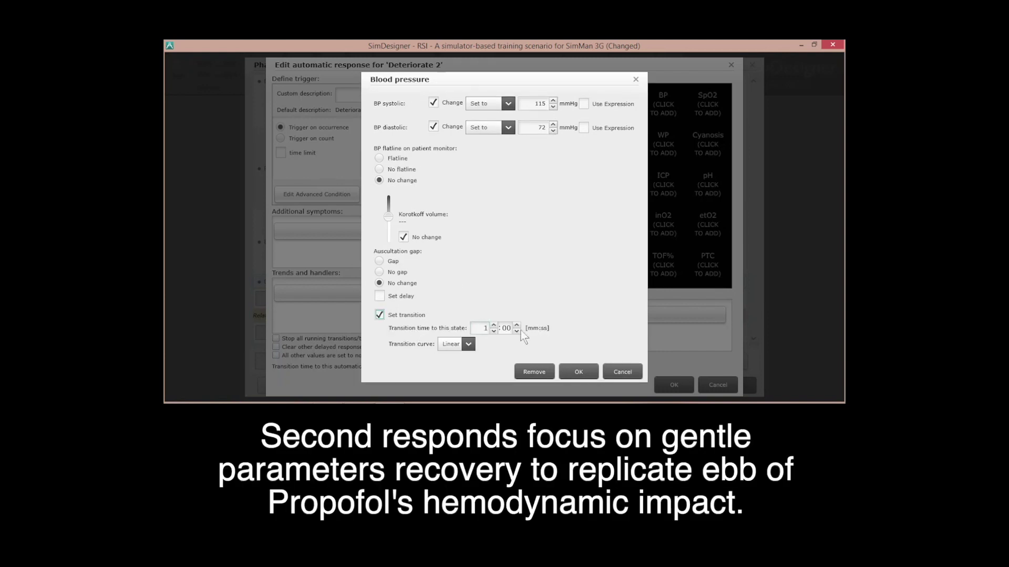
{"action": "left_click", "coordinate": [504, 329]}
{"action": "left_click", "coordinate": [467, 346]}
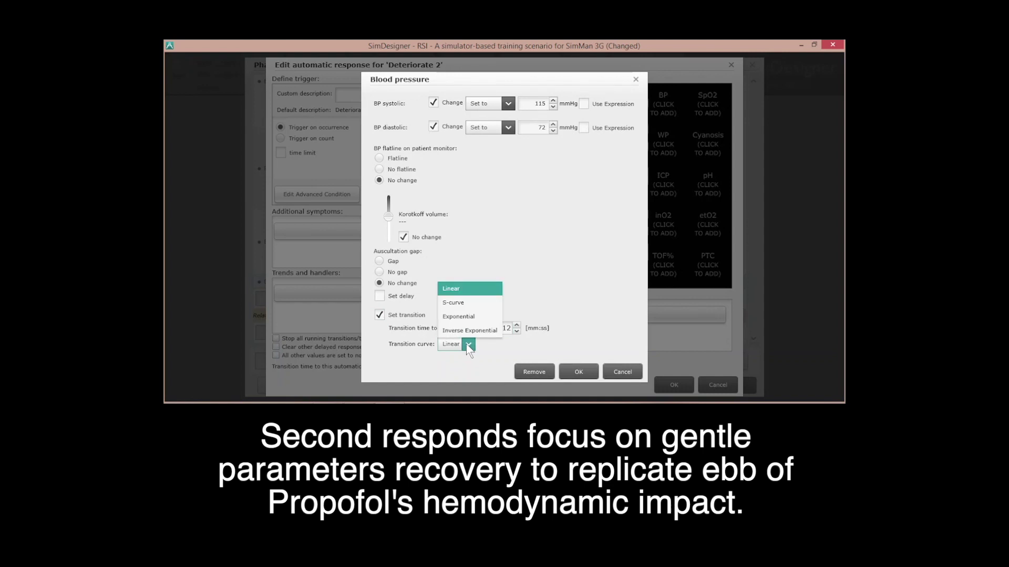
{"action": "left_click", "coordinate": [522, 276]}
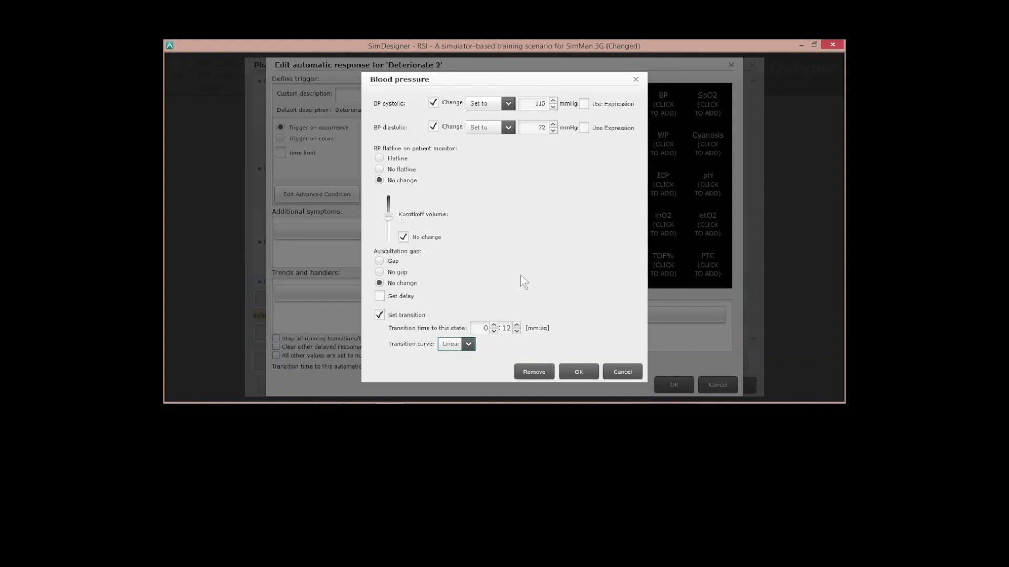
{"action": "left_click", "coordinate": [578, 372]}
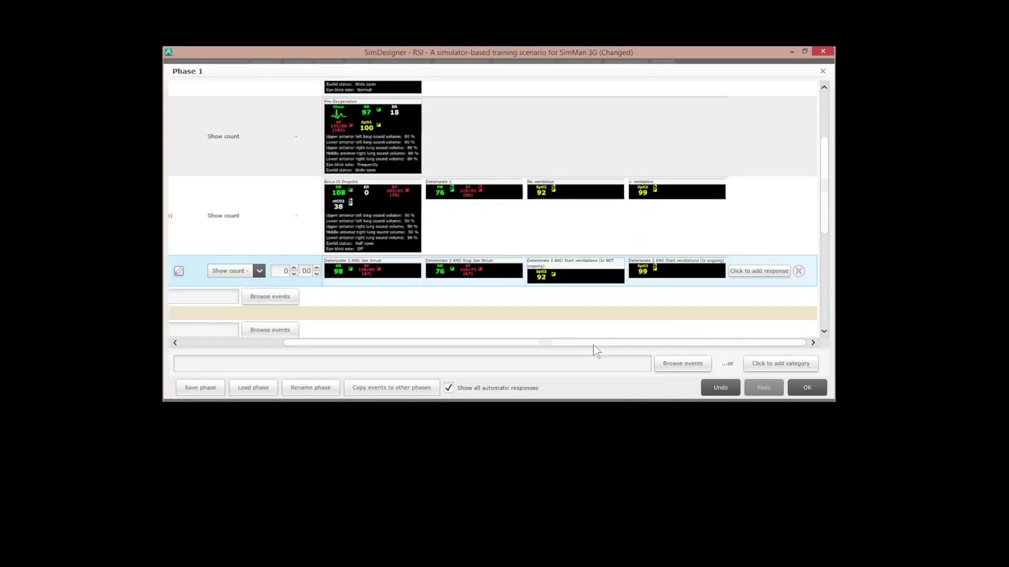
- Review the Phase 1 event rows through Intubation, then close the Phase 1 editor
{"action": "left_click_drag", "start_coordinate": [594, 346], "coordinate": [513, 353]}
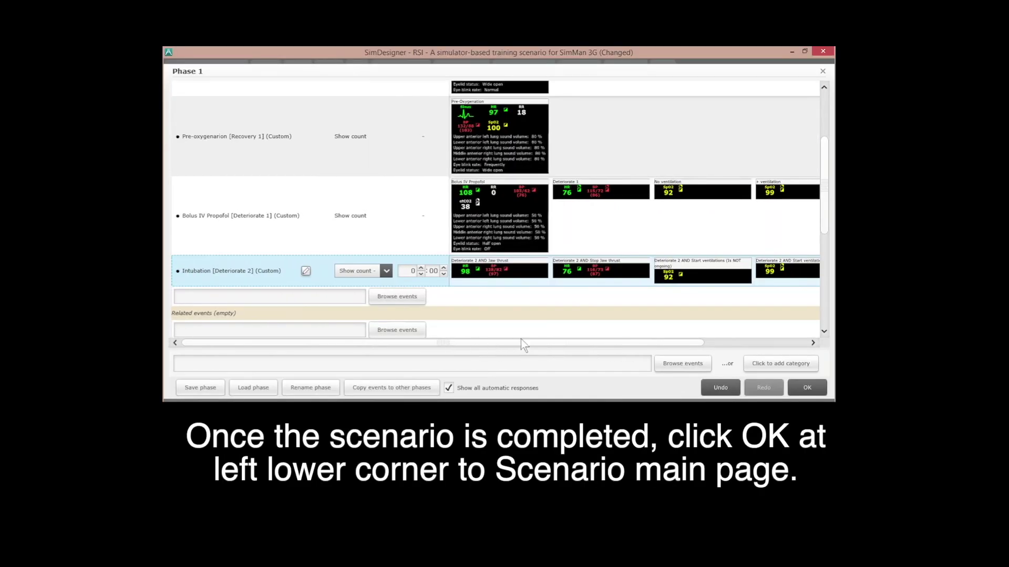
{"action": "left_click_drag", "start_coordinate": [449, 344], "coordinate": [697, 340]}
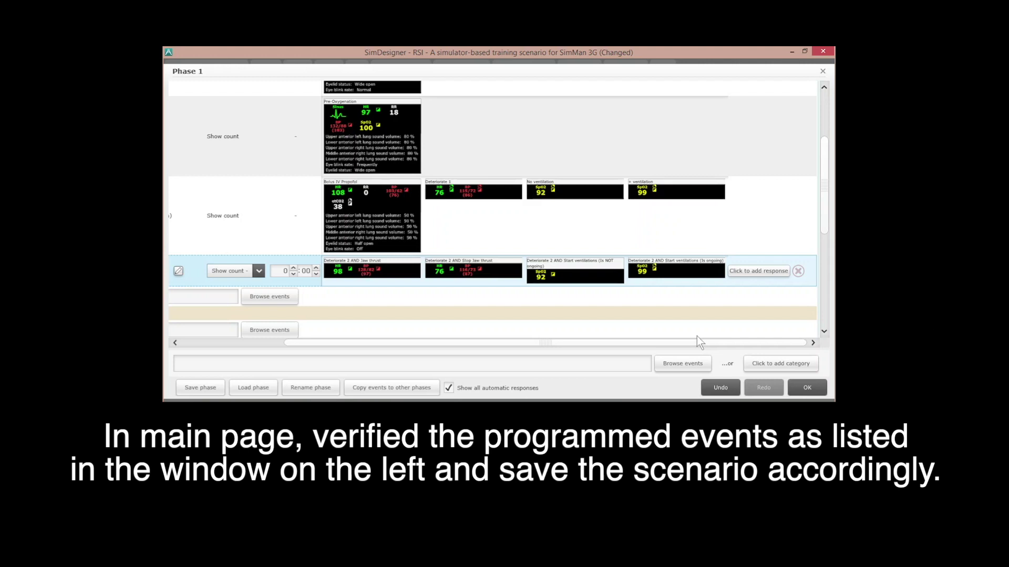
{"action": "left_click", "coordinate": [806, 386]}
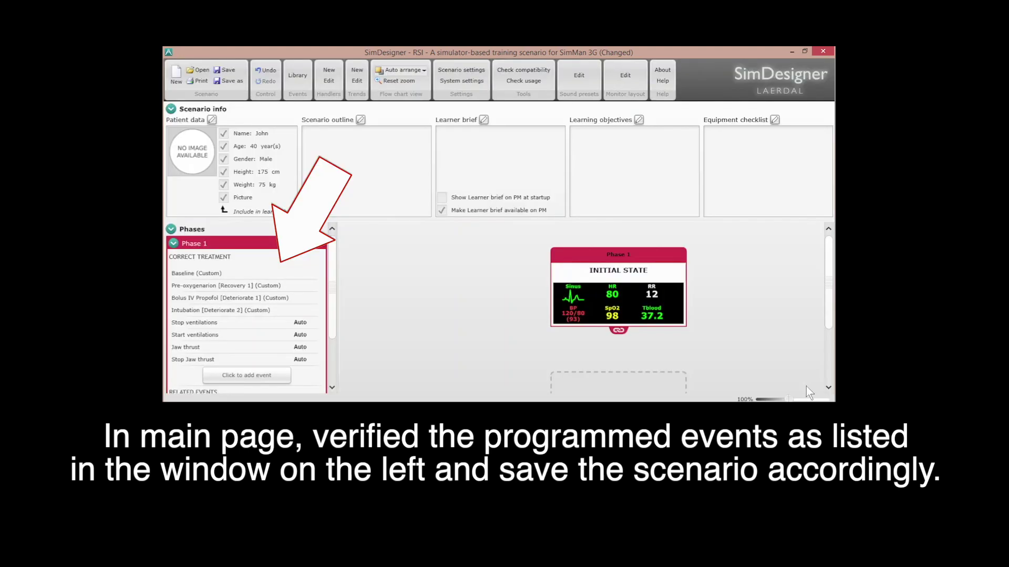
- Save the RSI scenario from the Scenario ribbon group
{"action": "left_click", "coordinate": [227, 71]}
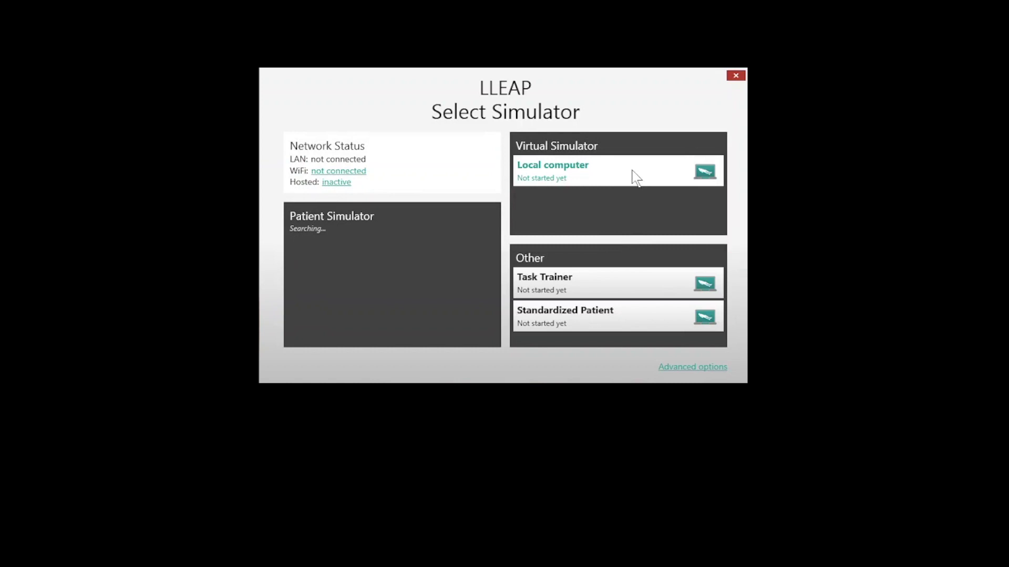
- Run the RSI scenario in Automatic Mode on a local virtual SimMan 3G
{"action": "left_click", "coordinate": [635, 178]}
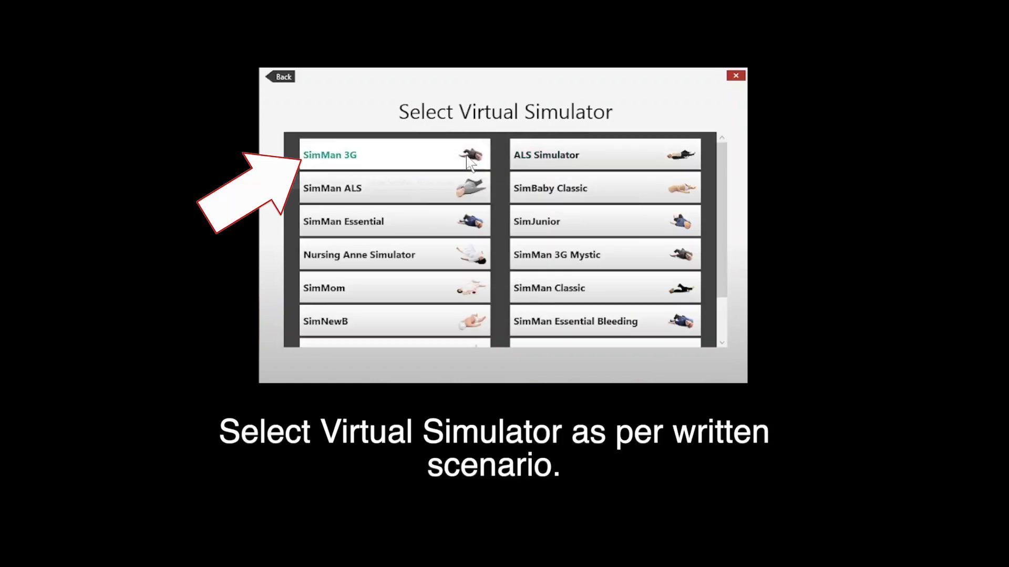
{"action": "left_click", "coordinate": [430, 156]}
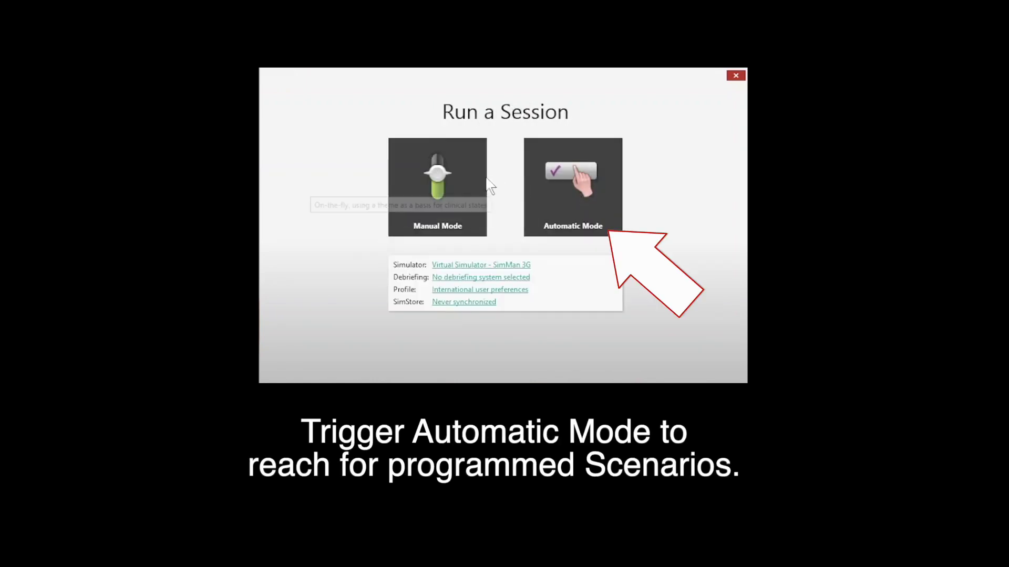
{"action": "left_click", "coordinate": [578, 166]}
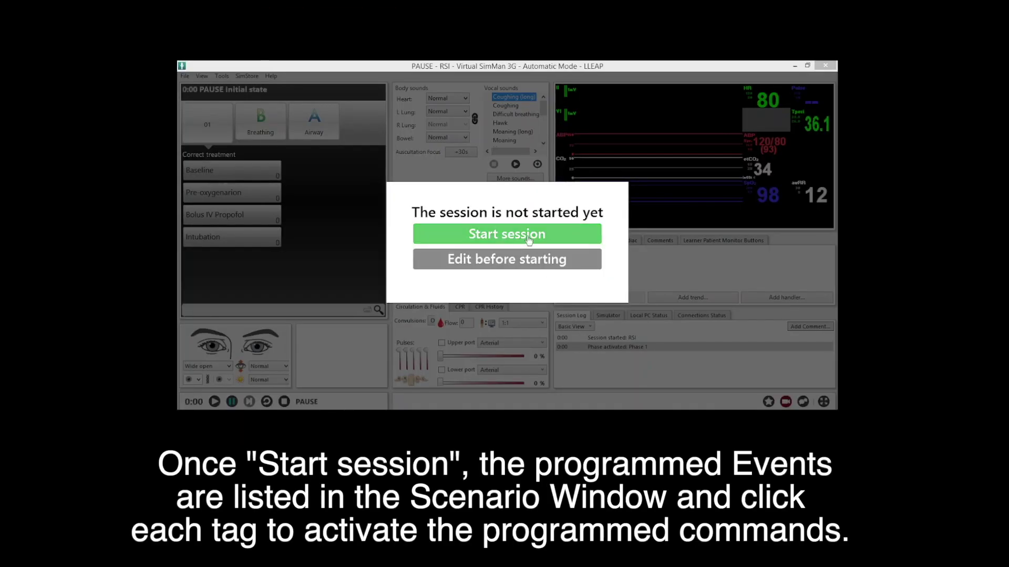
{"action": "left_click", "coordinate": [529, 240]}
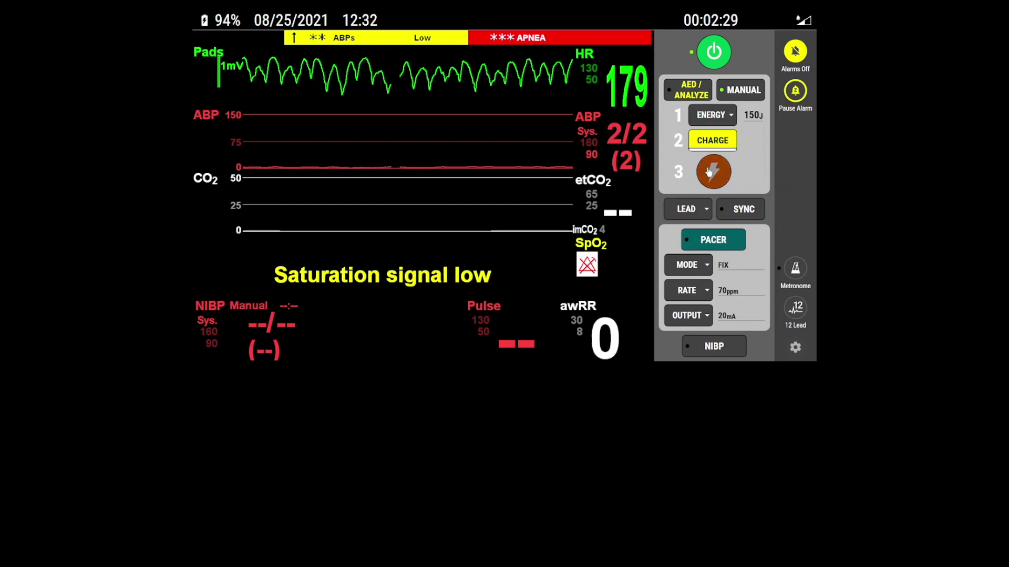
- Deliver a defibrillation shock, then start an NIBP blood pressure measurement
{"action": "left_click", "coordinate": [709, 173]}
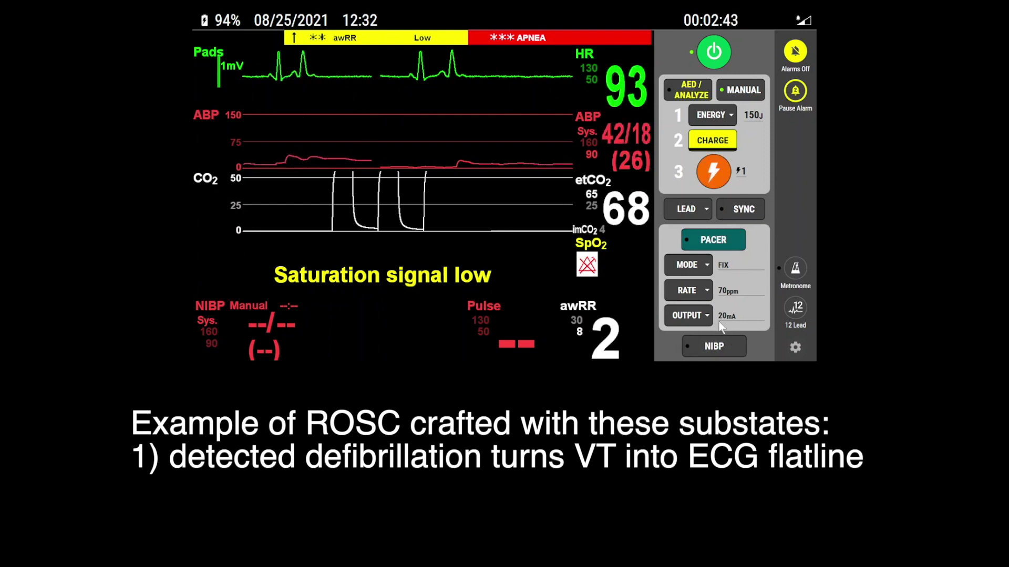
{"action": "left_click", "coordinate": [725, 347]}
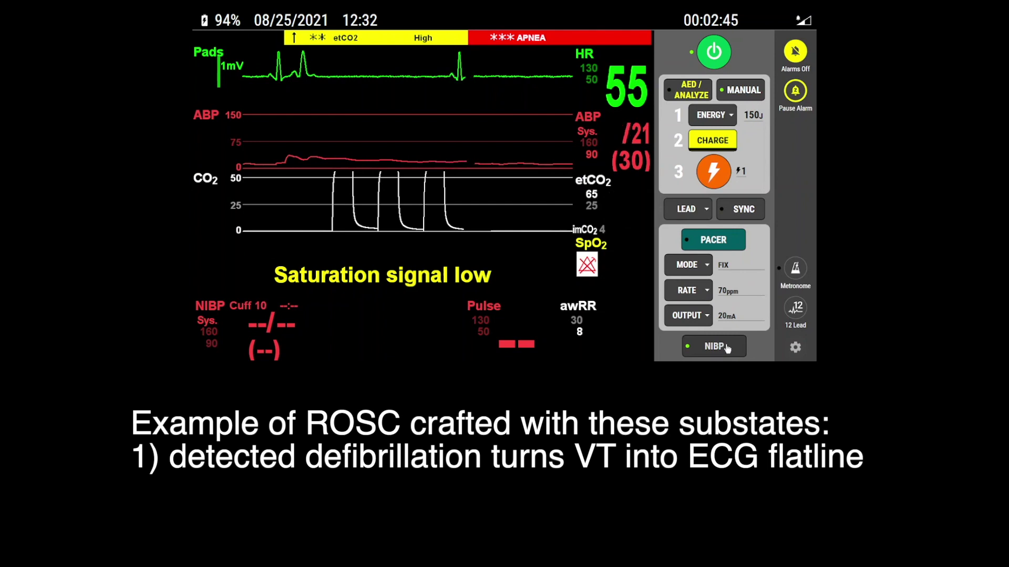